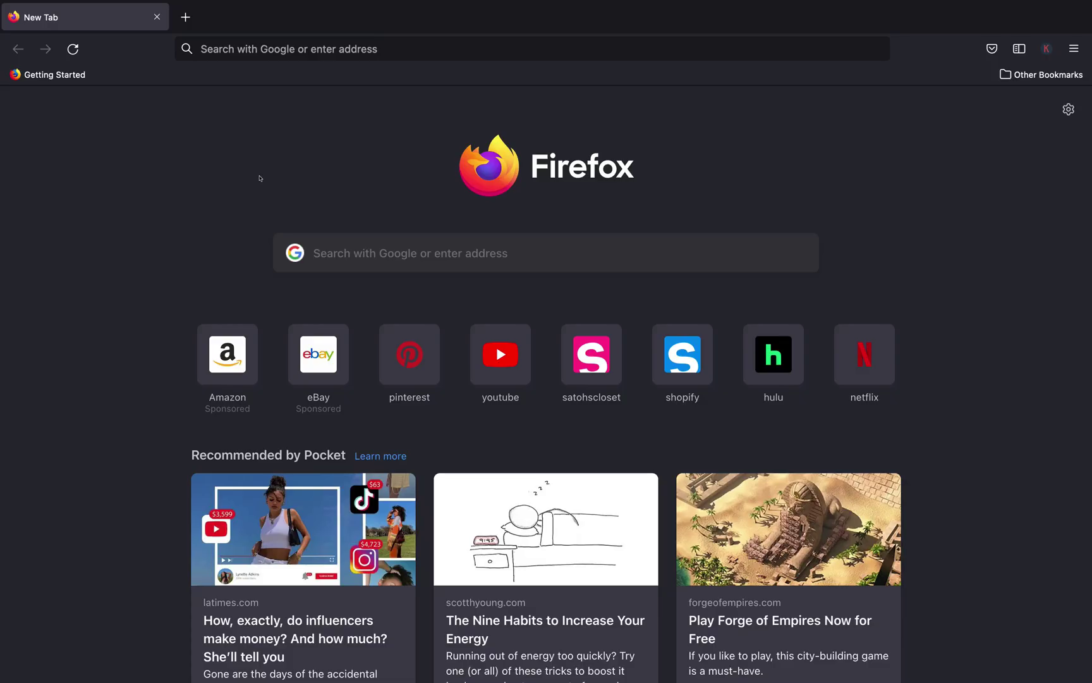
Step: Load shopify.com from the Firefox address bar
click(378, 49)
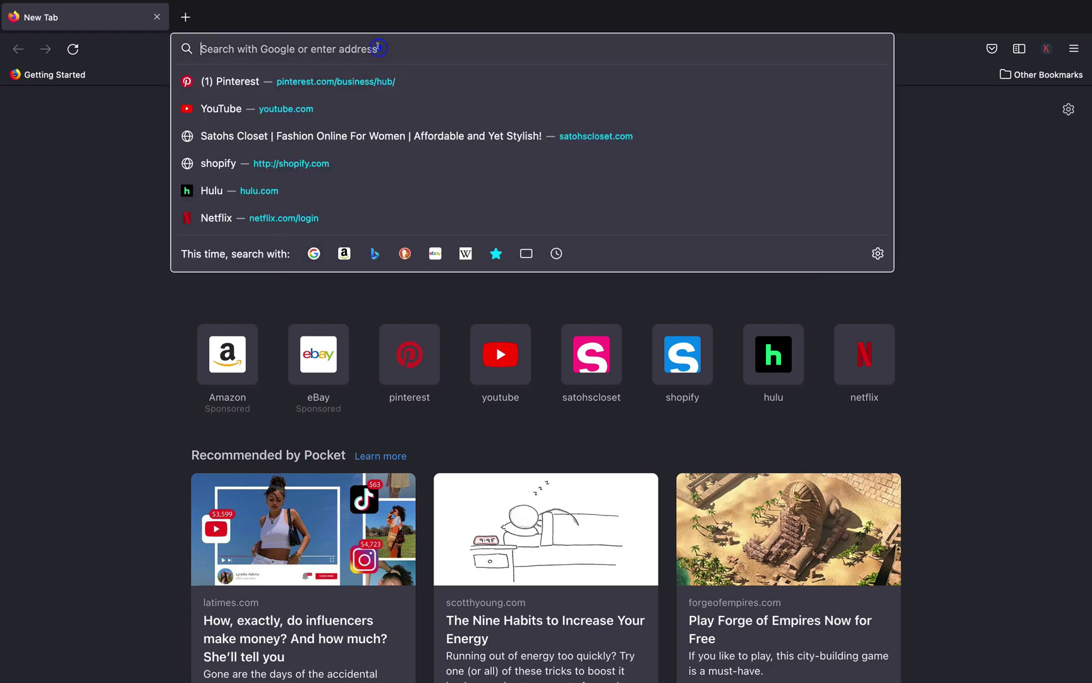
text(s)
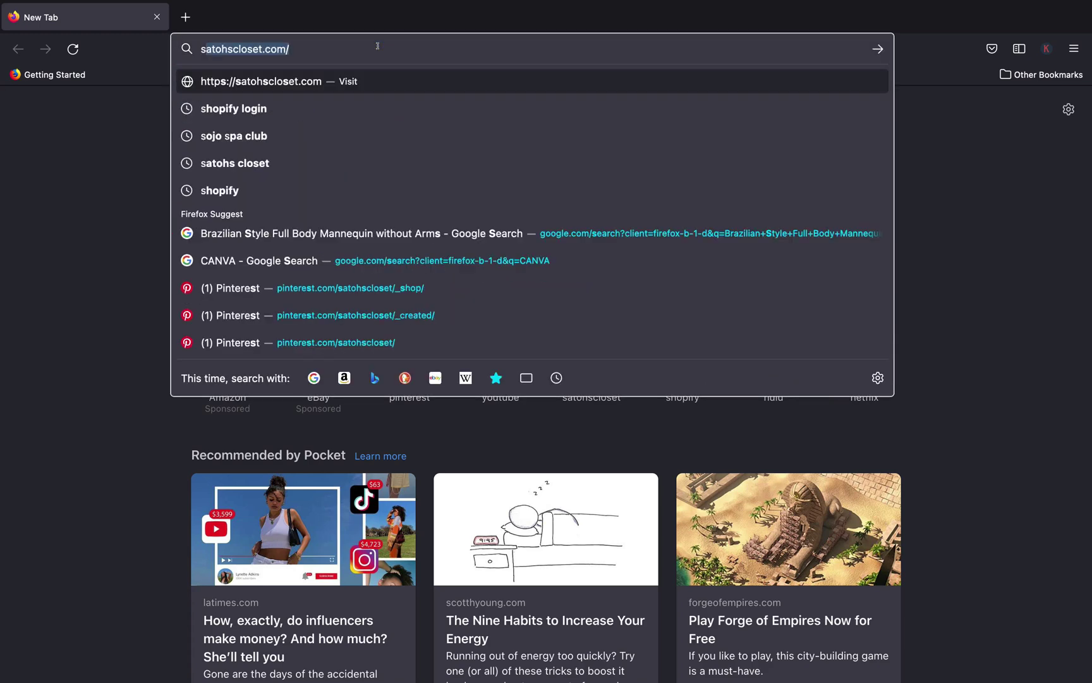
text(hopify)
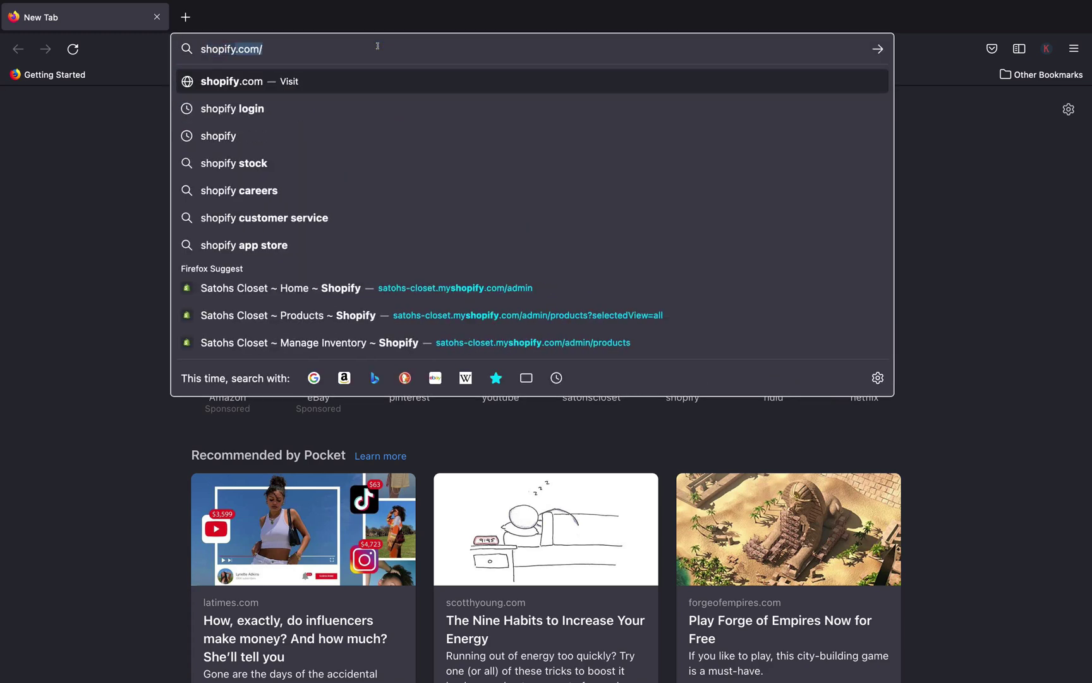
key(Return)
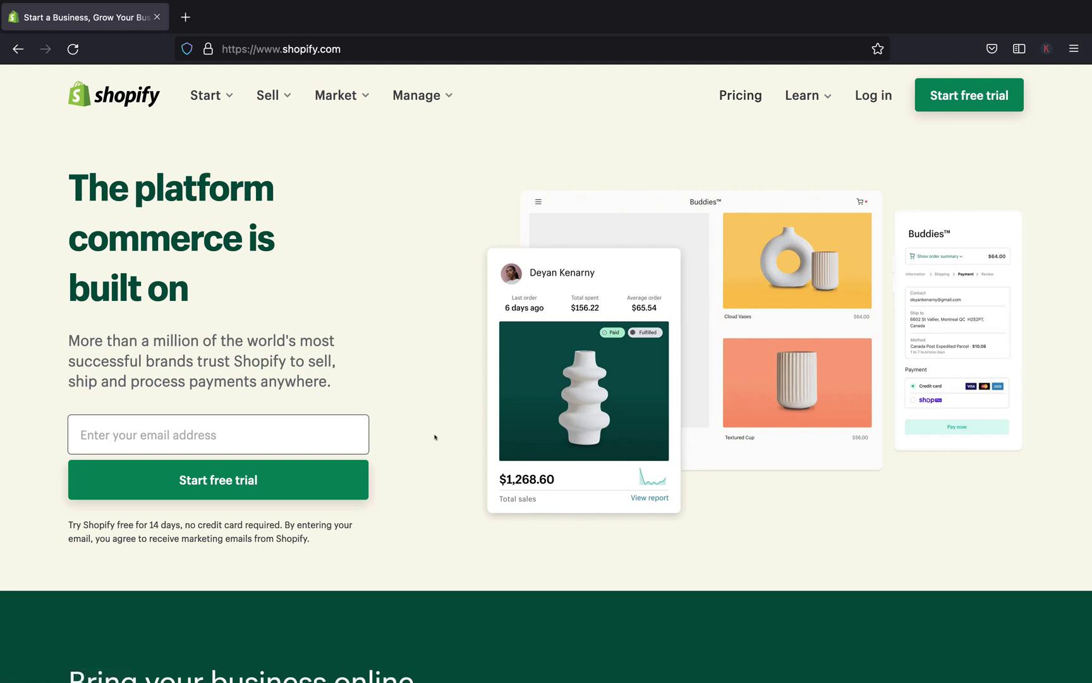
Step: Start the free-trial signup and enter an email, a password and a store name
click(277, 486)
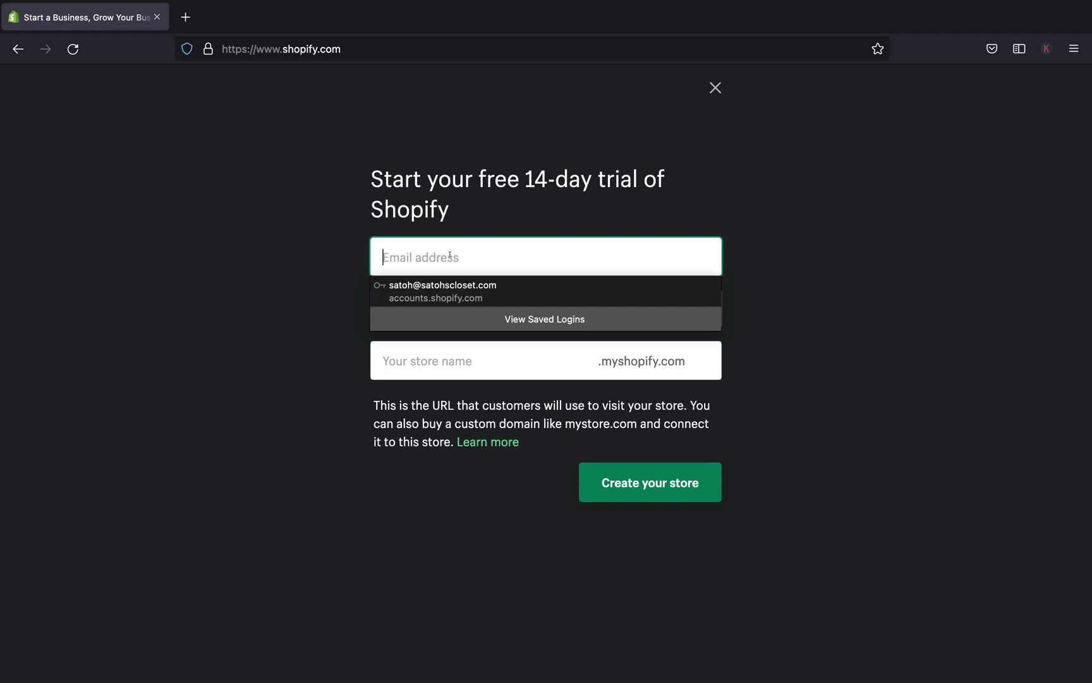
click(893, 295)
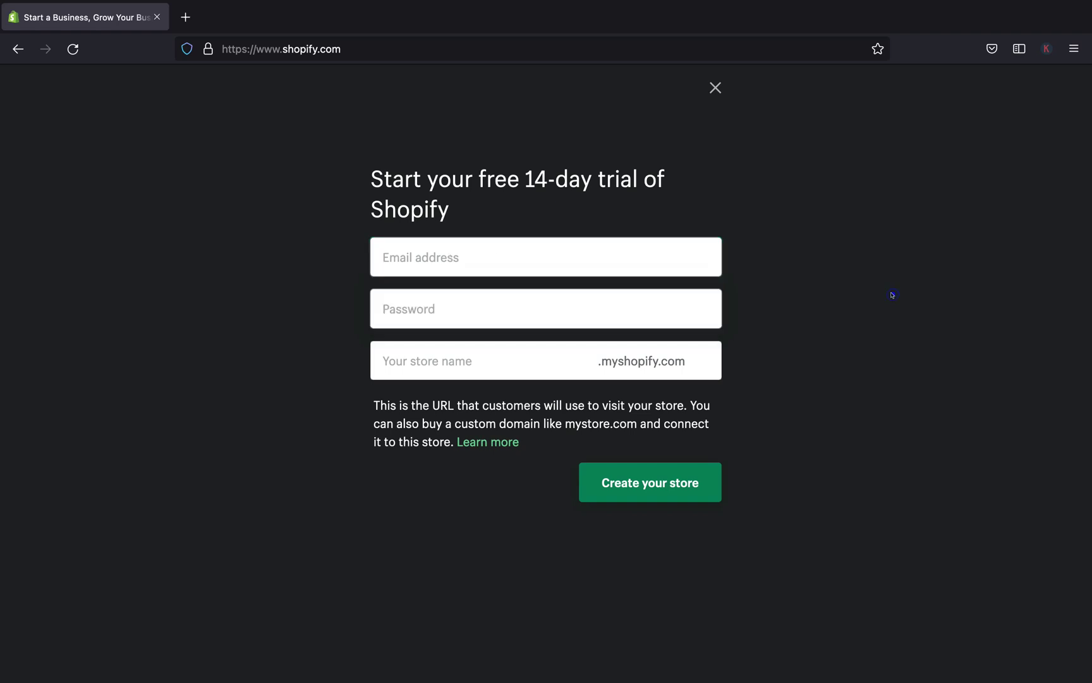
click(514, 258)
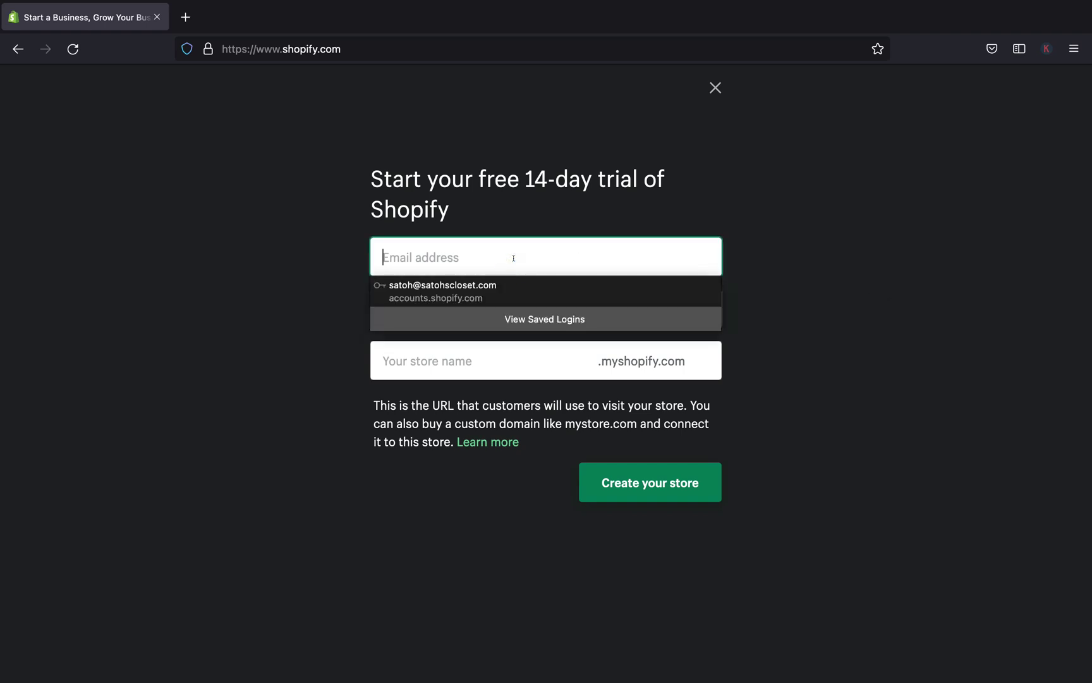
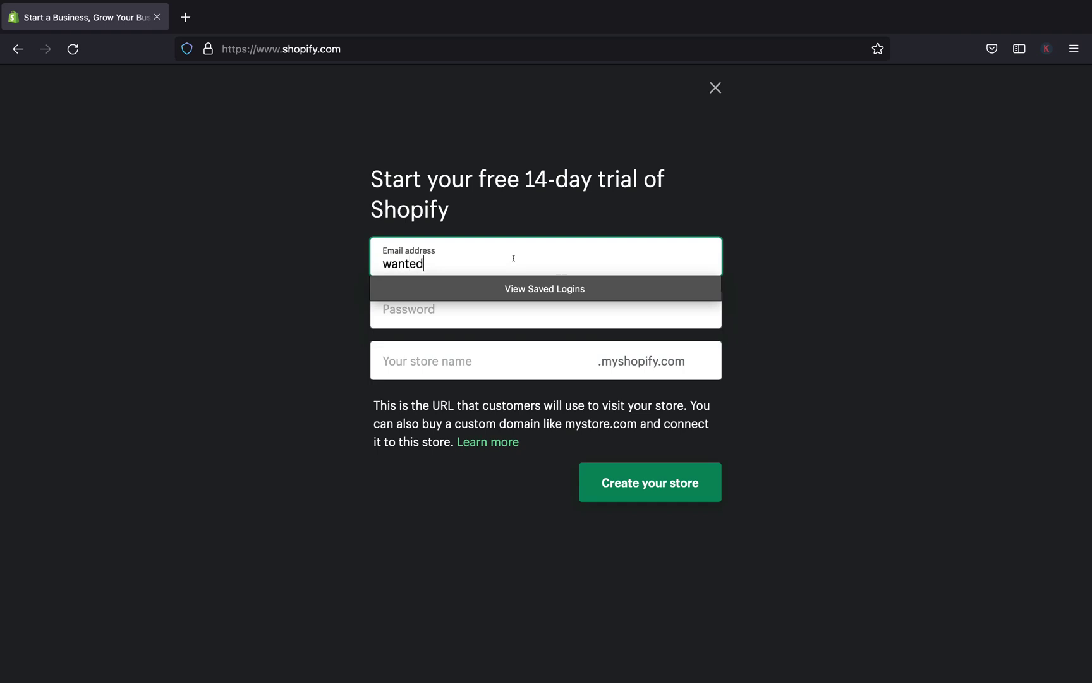
click(452, 317)
text(p)
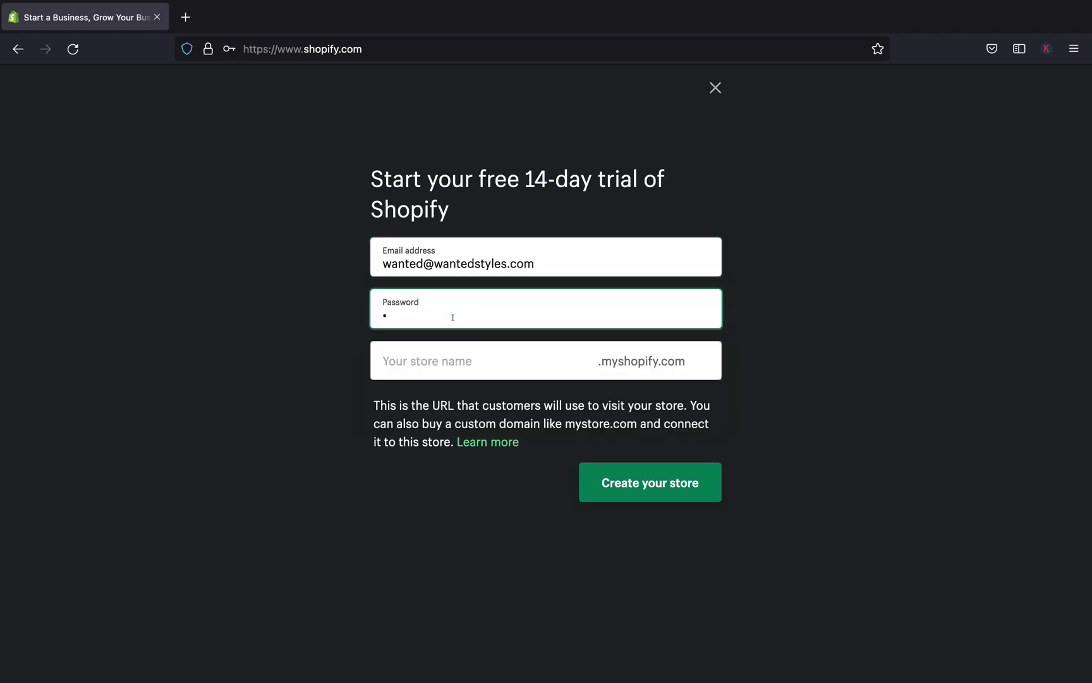
text(asswo)
click(445, 360)
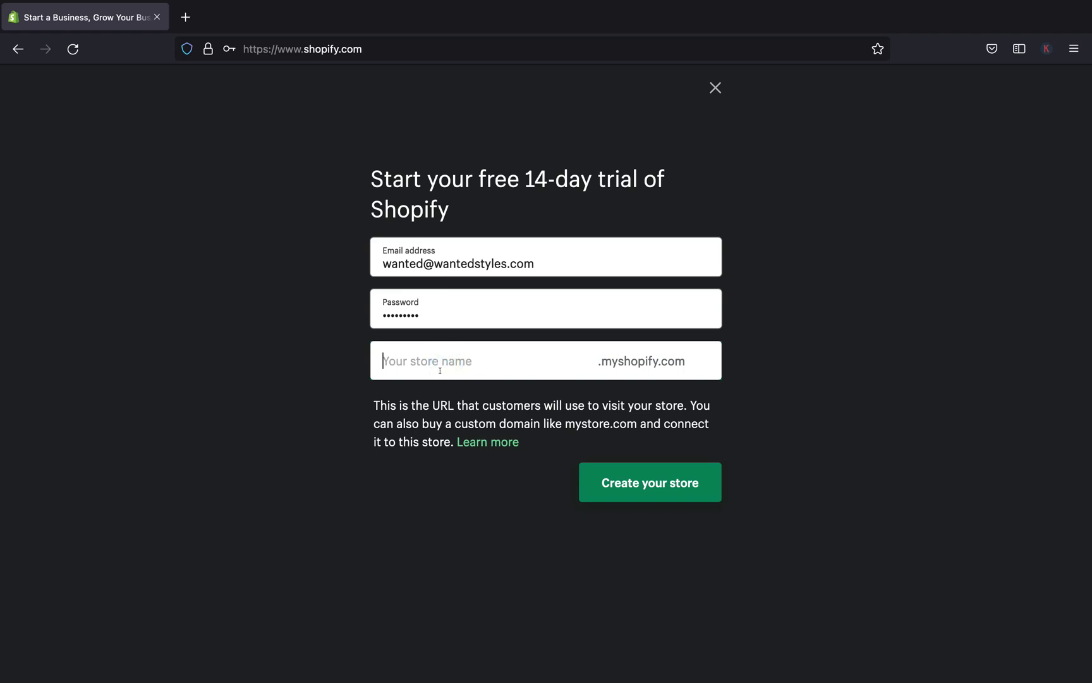
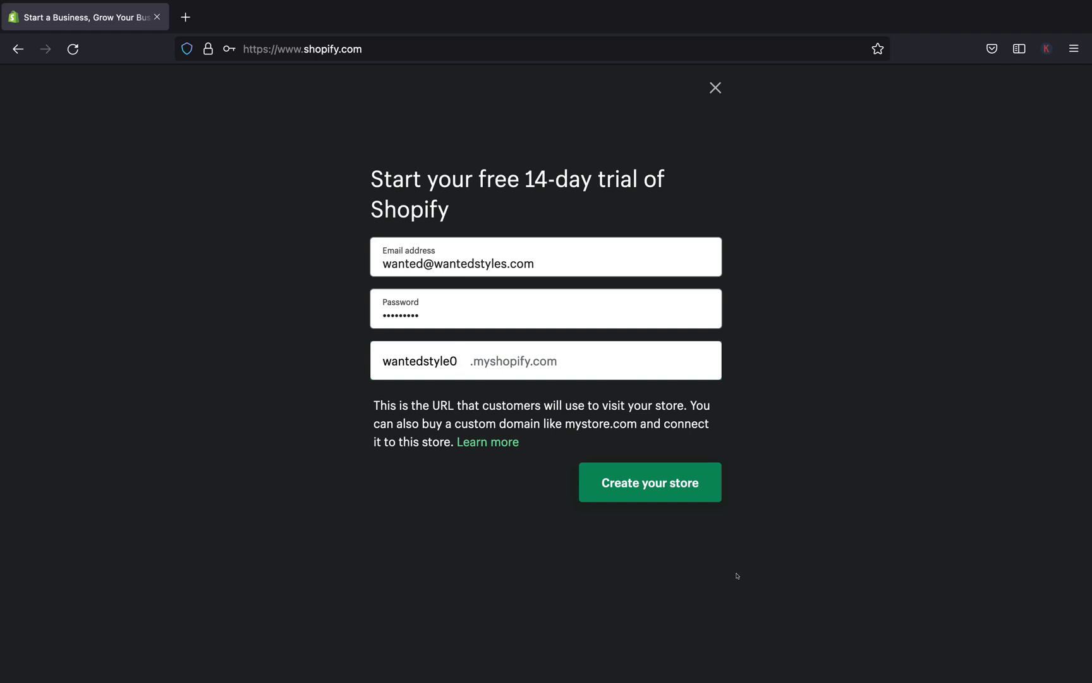
Step: Submit the store details and decline Firefox's offer to save the login
click(628, 488)
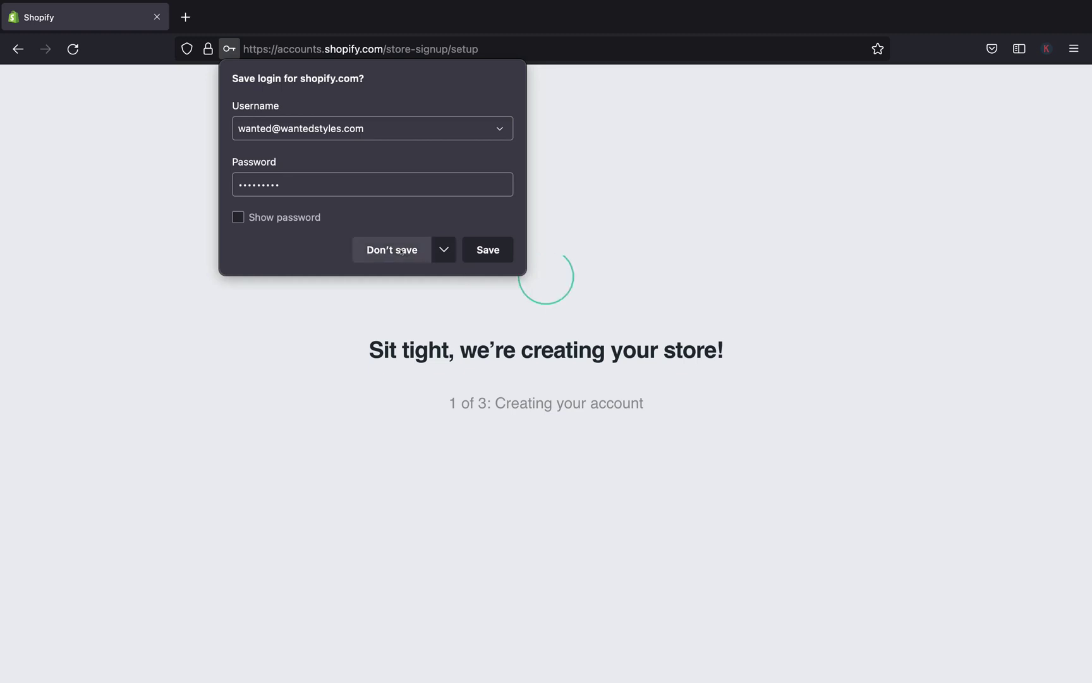
click(399, 250)
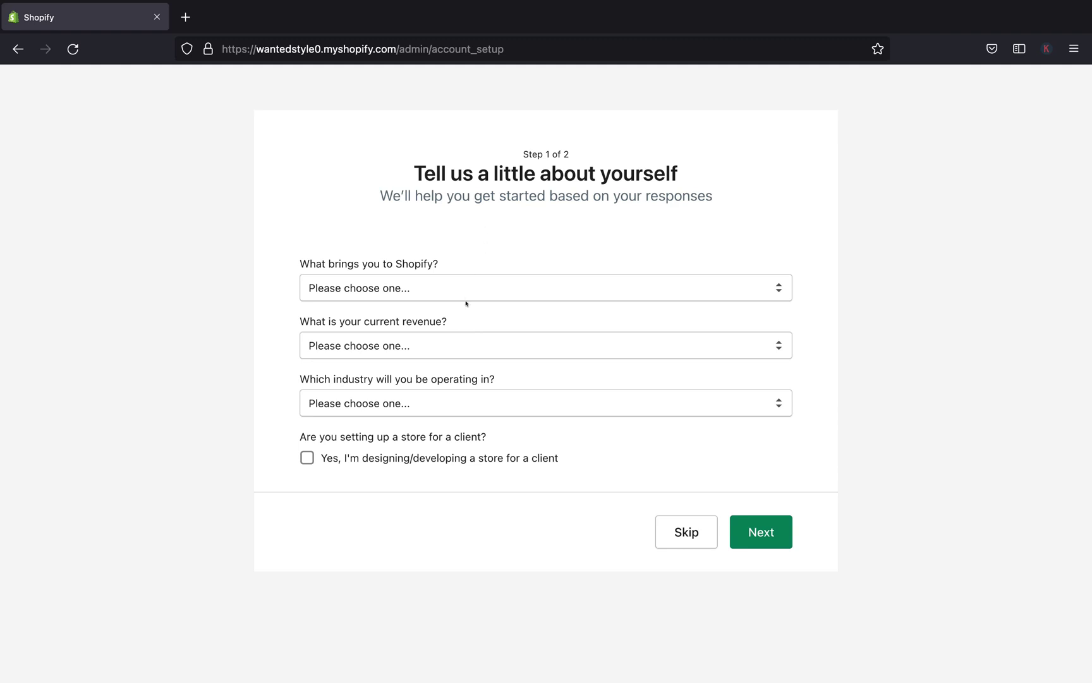
Step: Answer 'I want to start a new business', '$0 USD' revenue and 'Clothing' industry, then continue
click(765, 291)
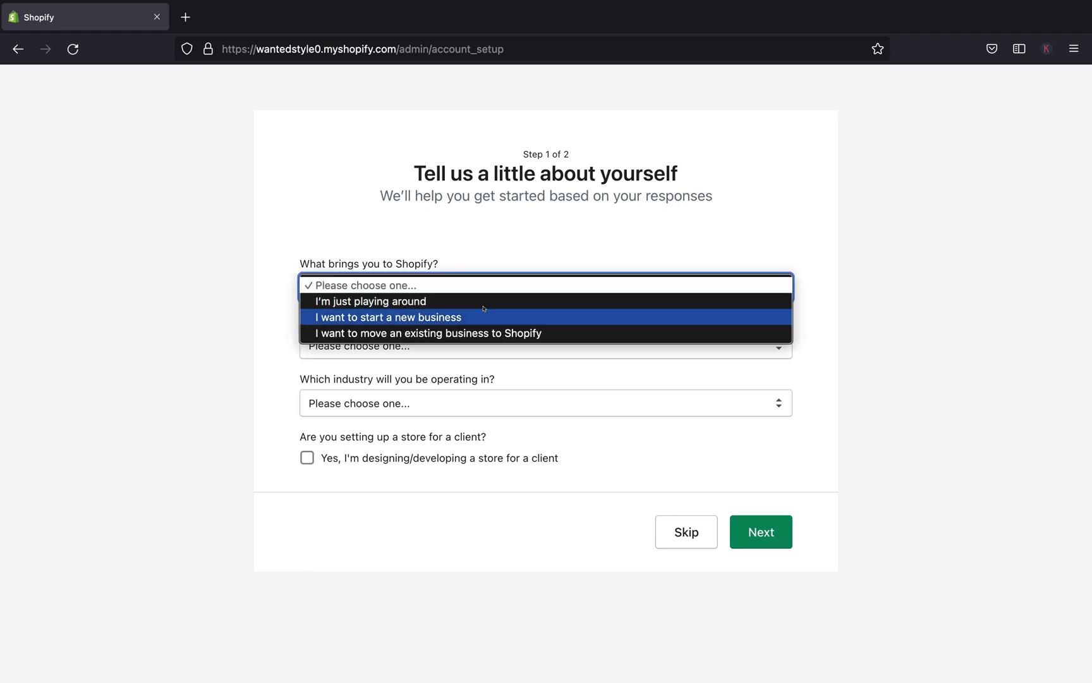
click(452, 319)
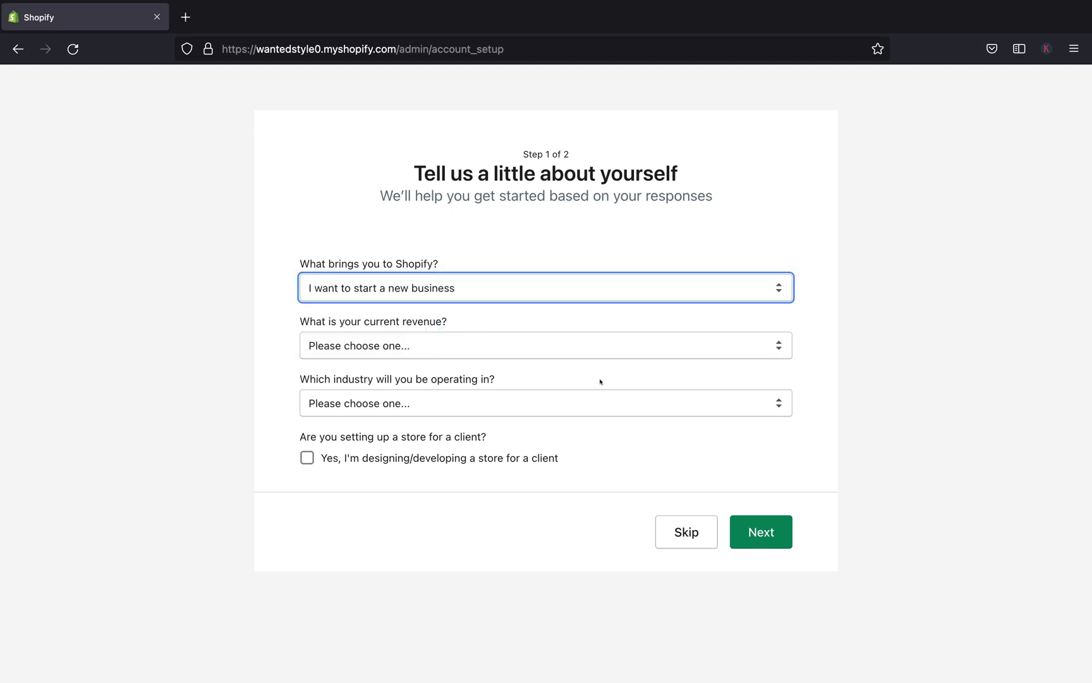
click(778, 345)
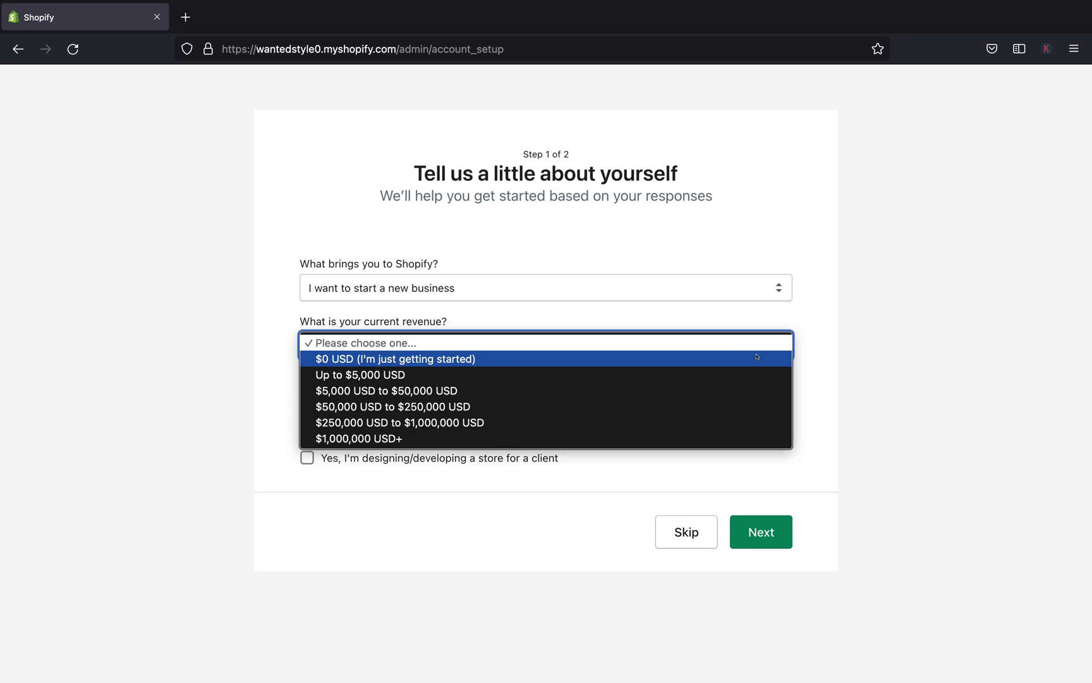
click(756, 357)
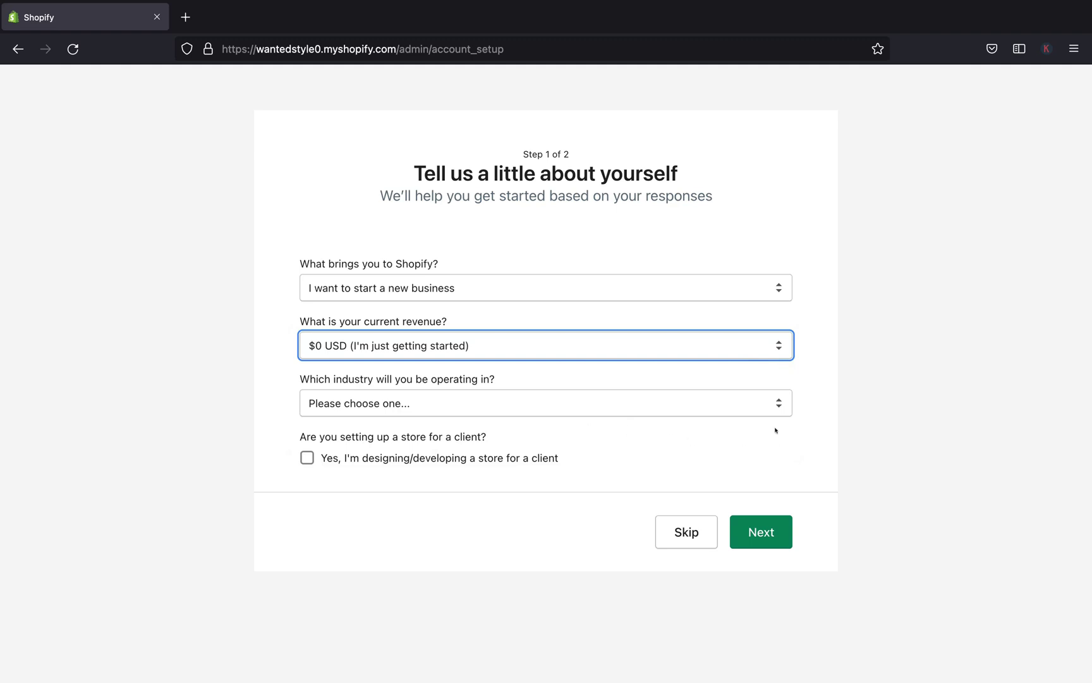
click(777, 407)
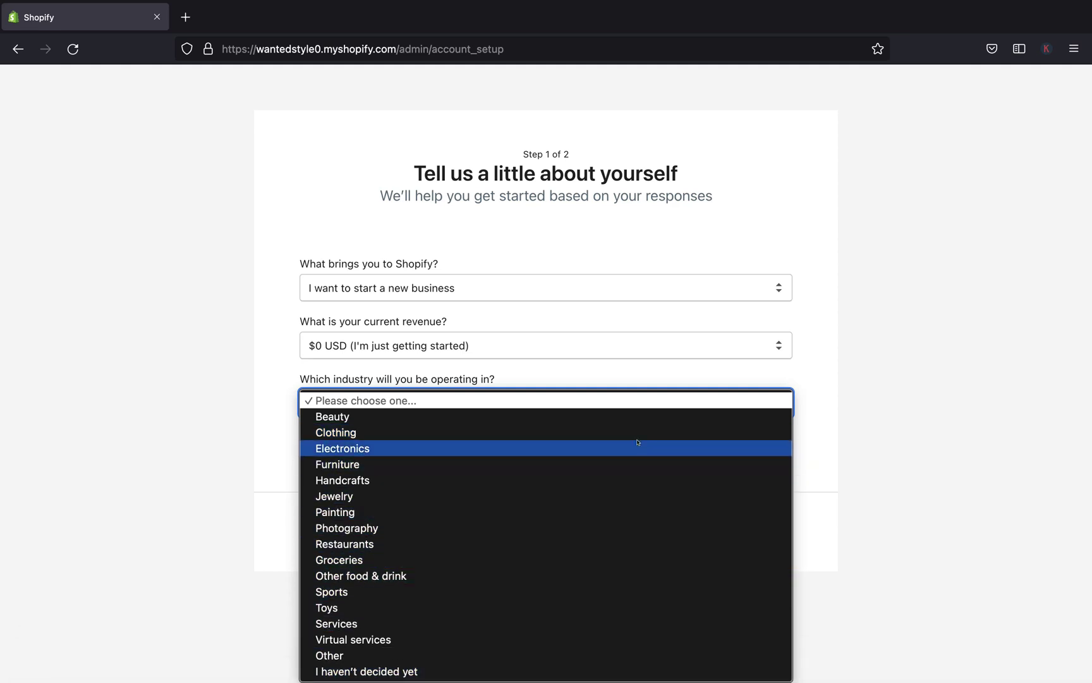
click(637, 434)
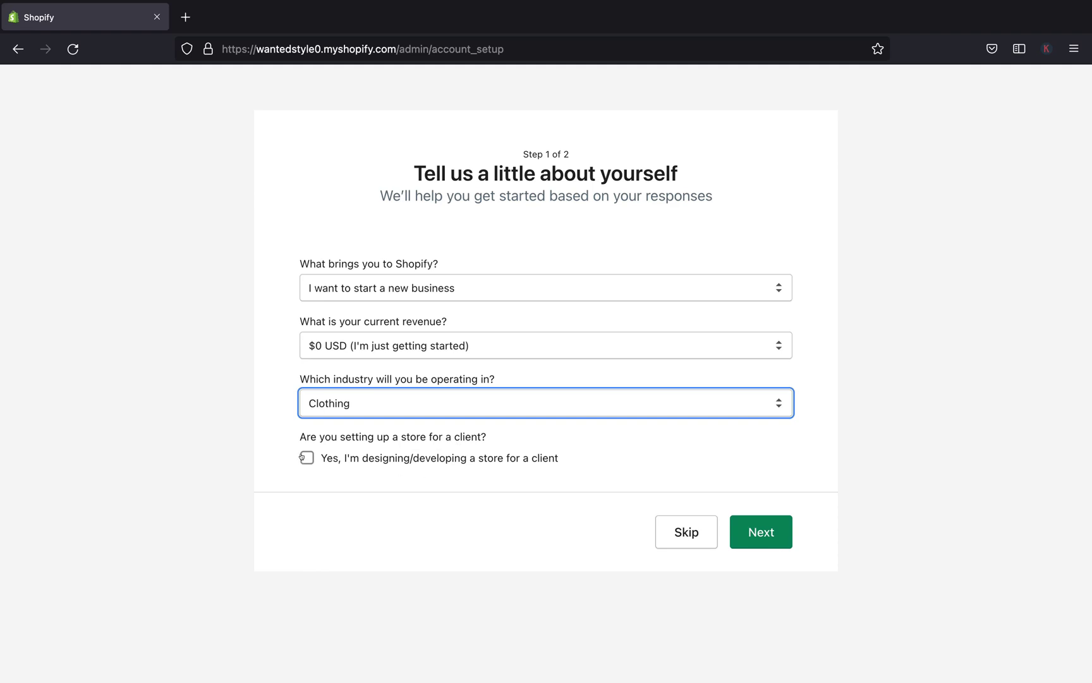
click(761, 533)
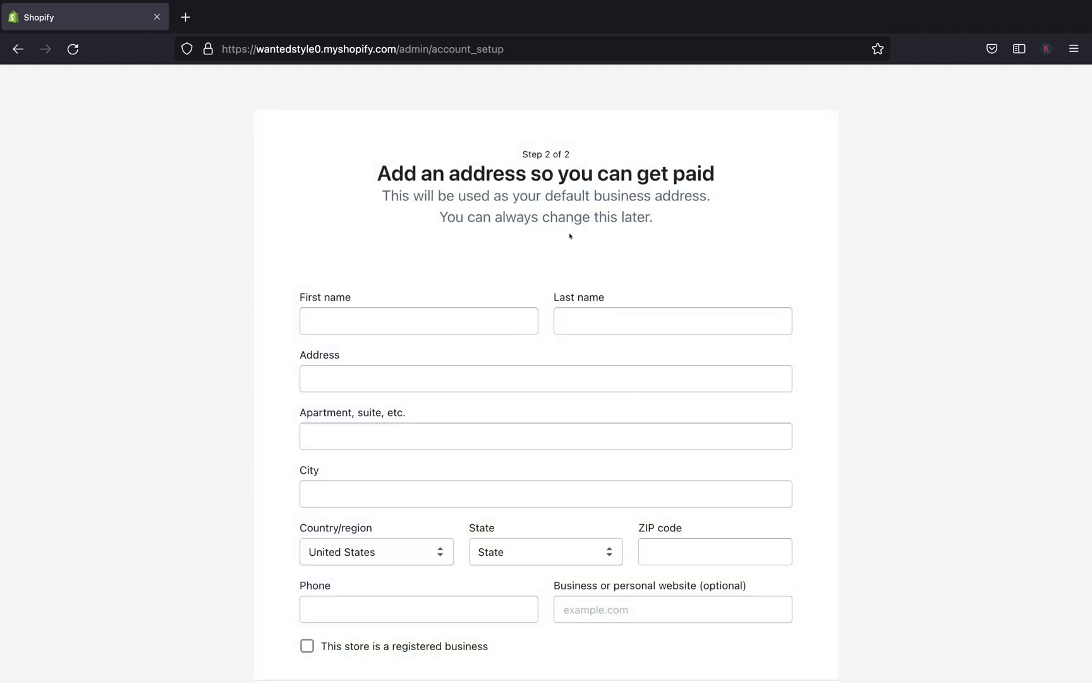
scroll(511, 187, down, 1)
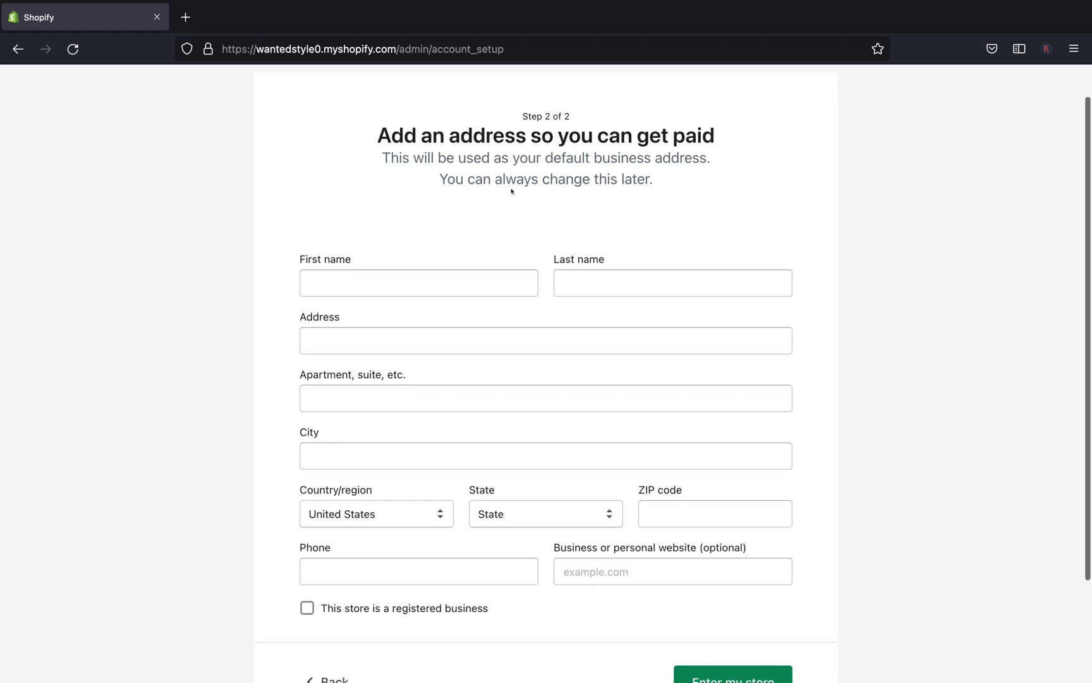
scroll(511, 190, down, 1)
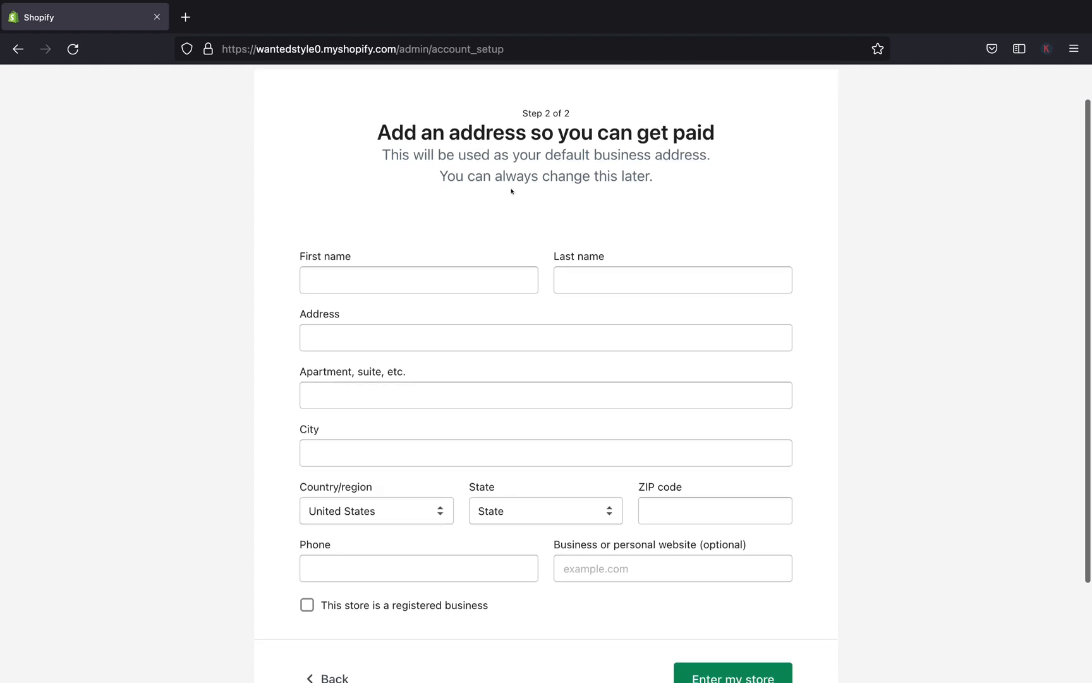
scroll(511, 190, down, 1)
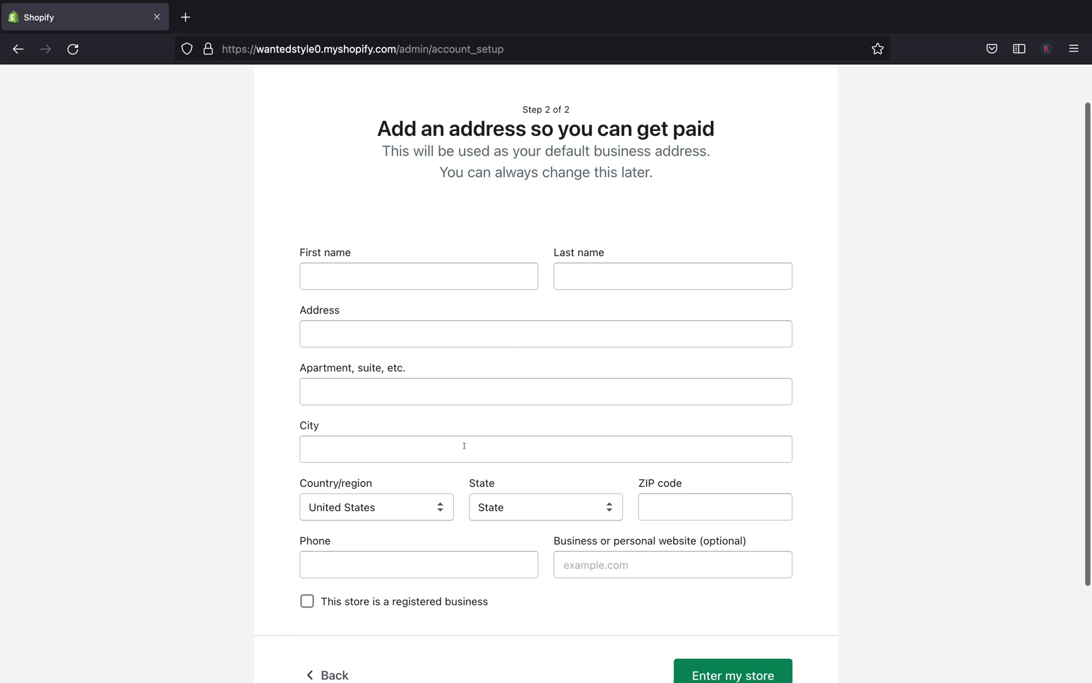
Step: Fill in the first and last name and start typing the street address
click(328, 274)
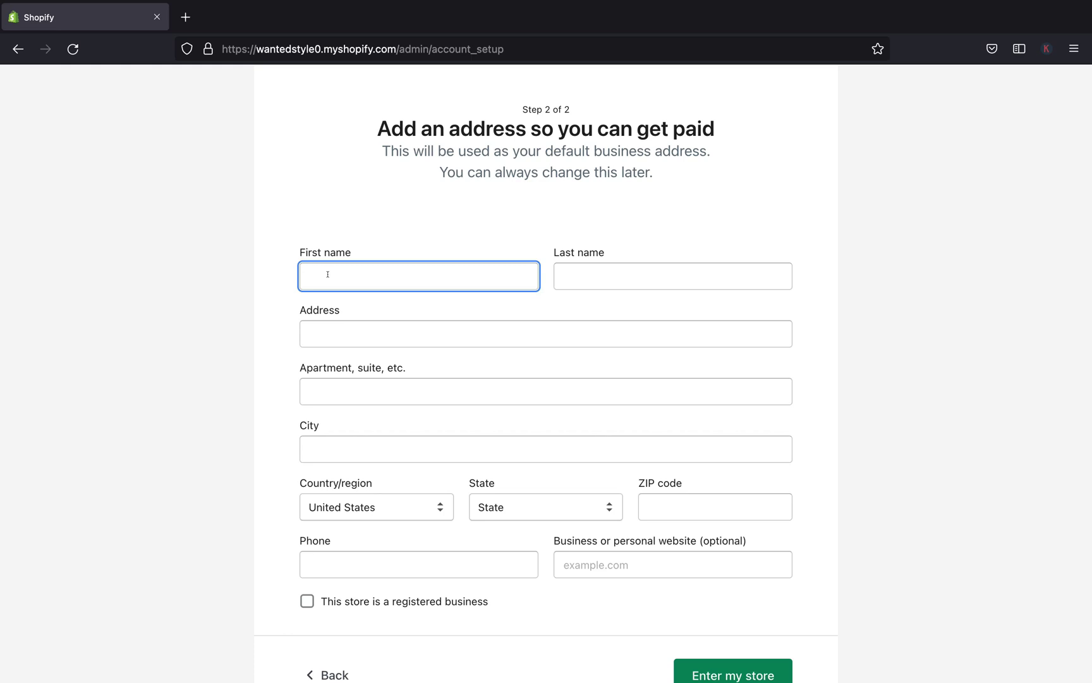
click(349, 274)
text(wanted)
click(590, 266)
text(style)
click(425, 329)
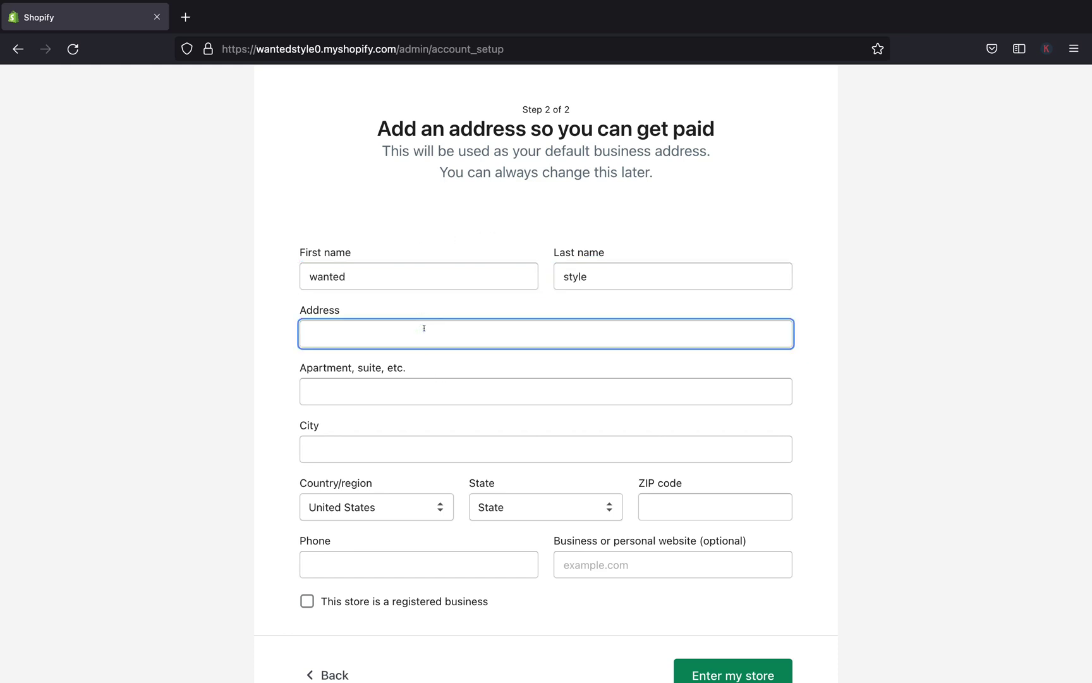
text(3)
text(00)
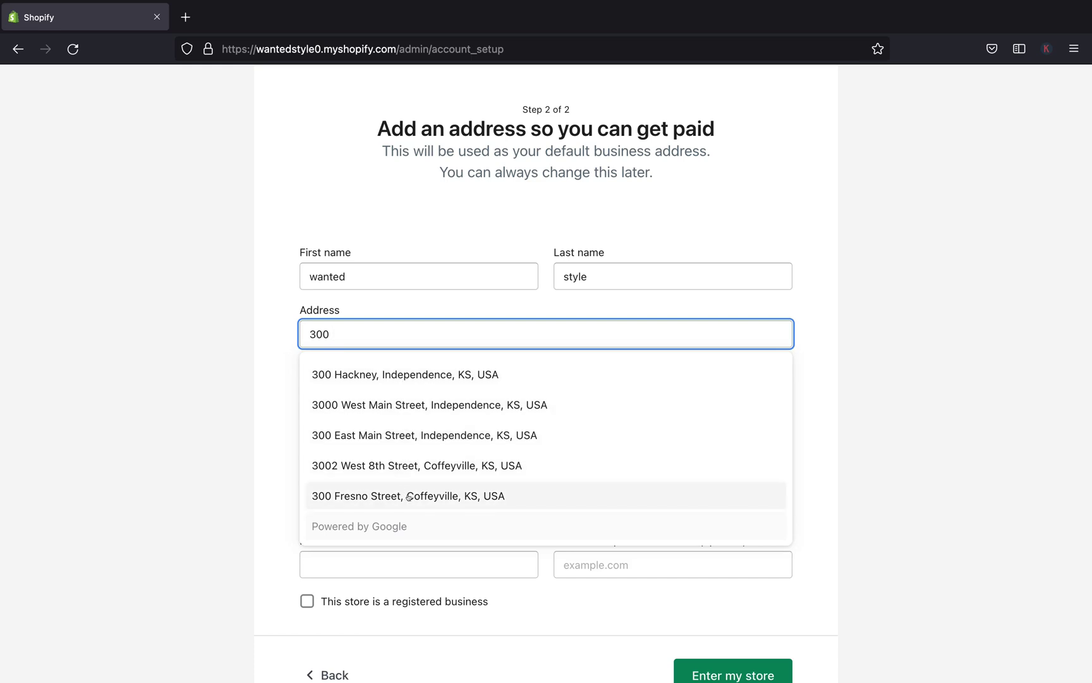
click(410, 471)
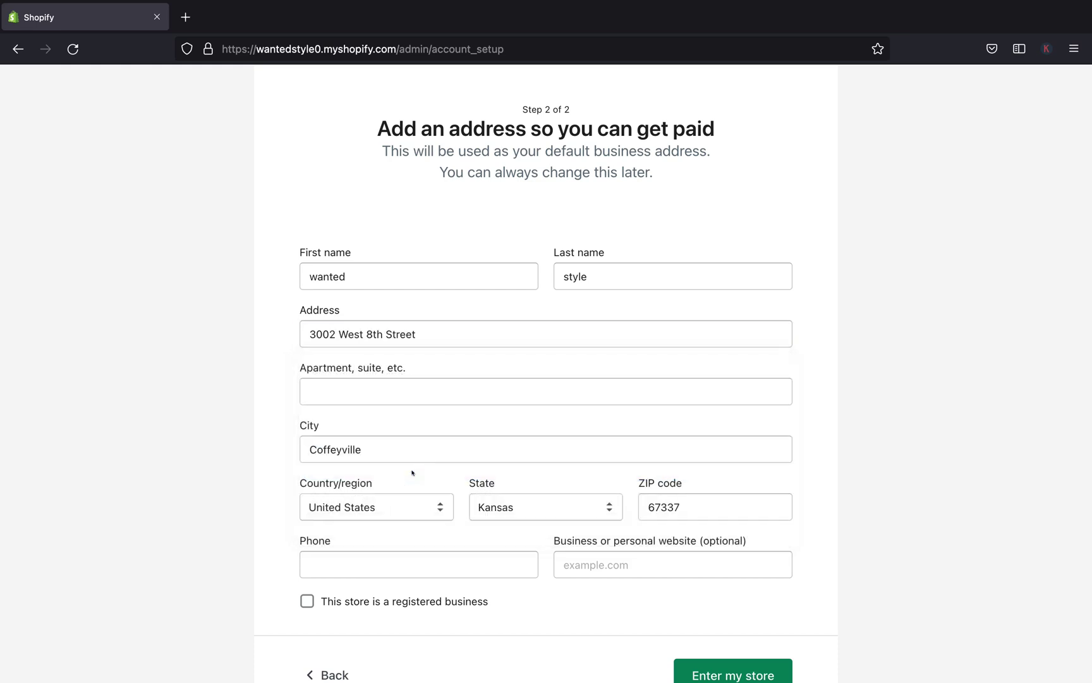
click(388, 389)
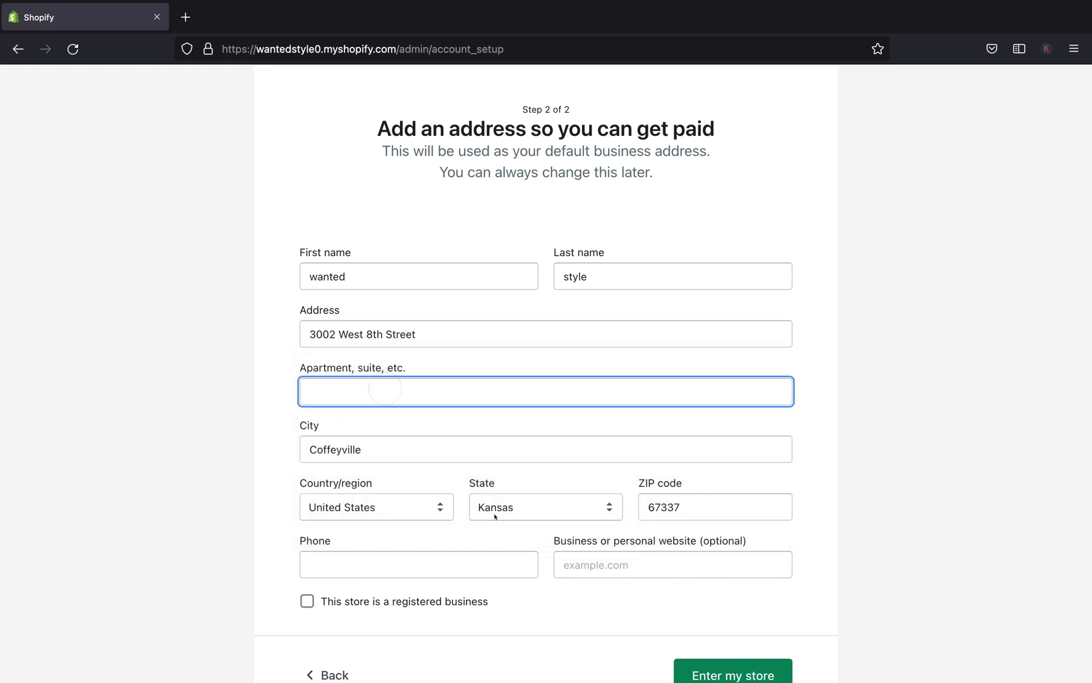
scroll(493, 512, down, 1)
scroll(494, 511, down, 2)
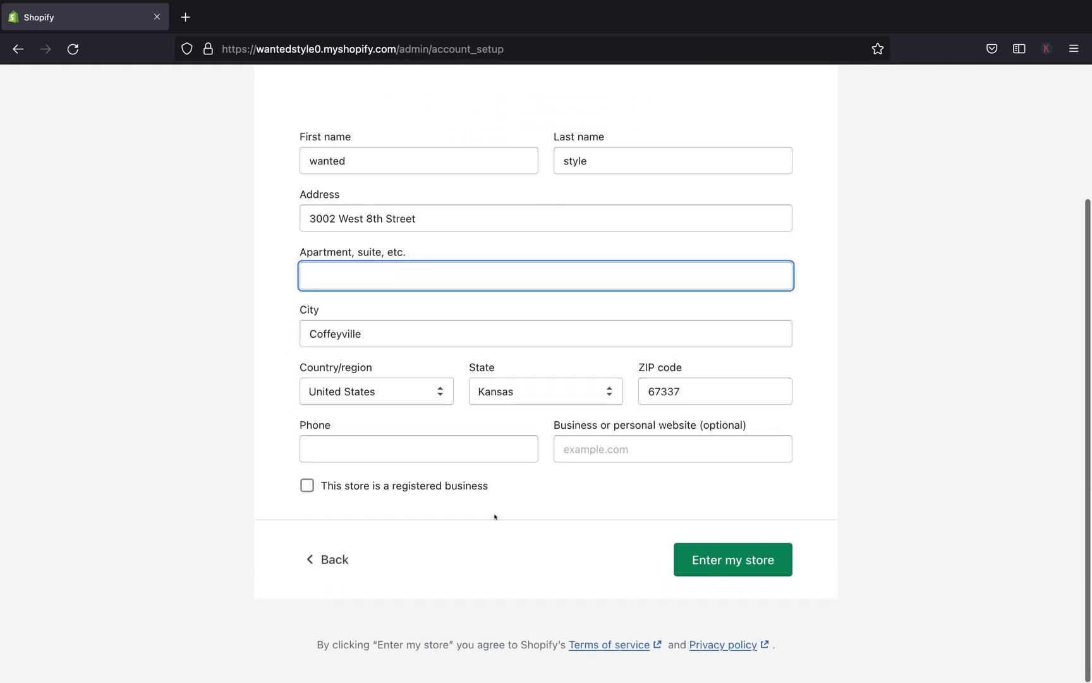
click(450, 450)
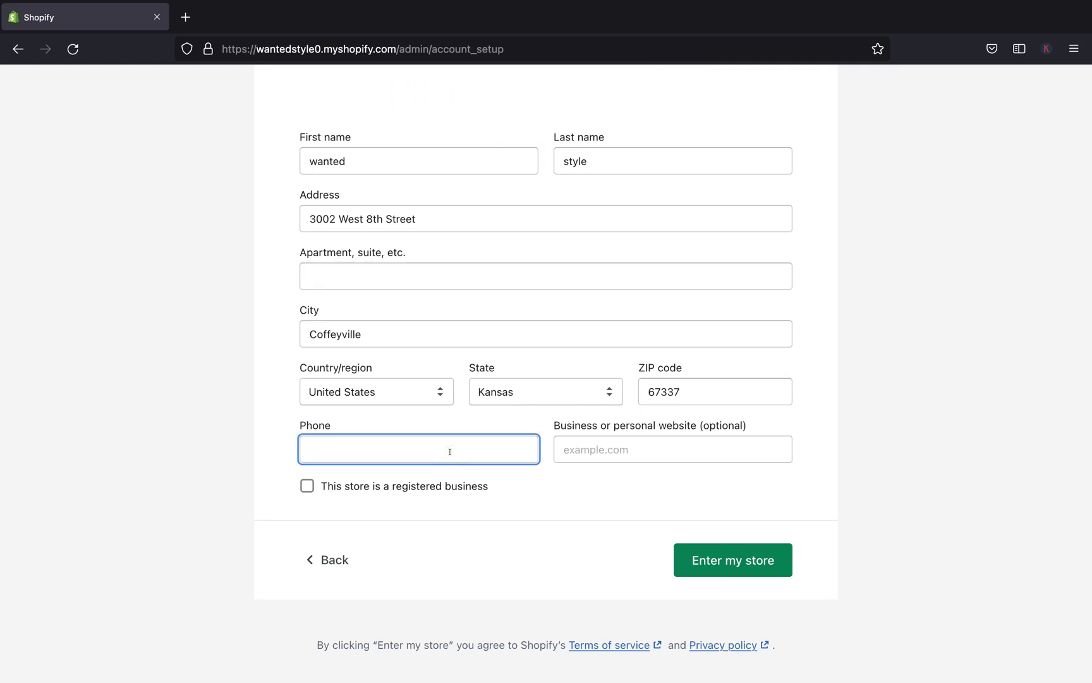
click(588, 449)
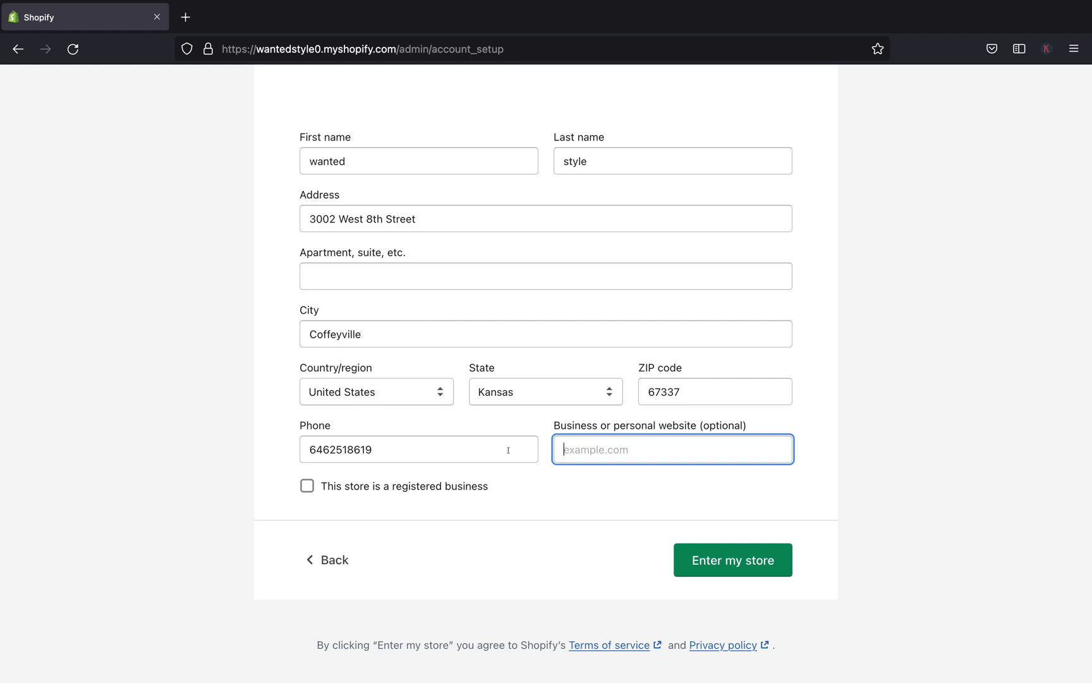
scroll(301, 491, up, 3)
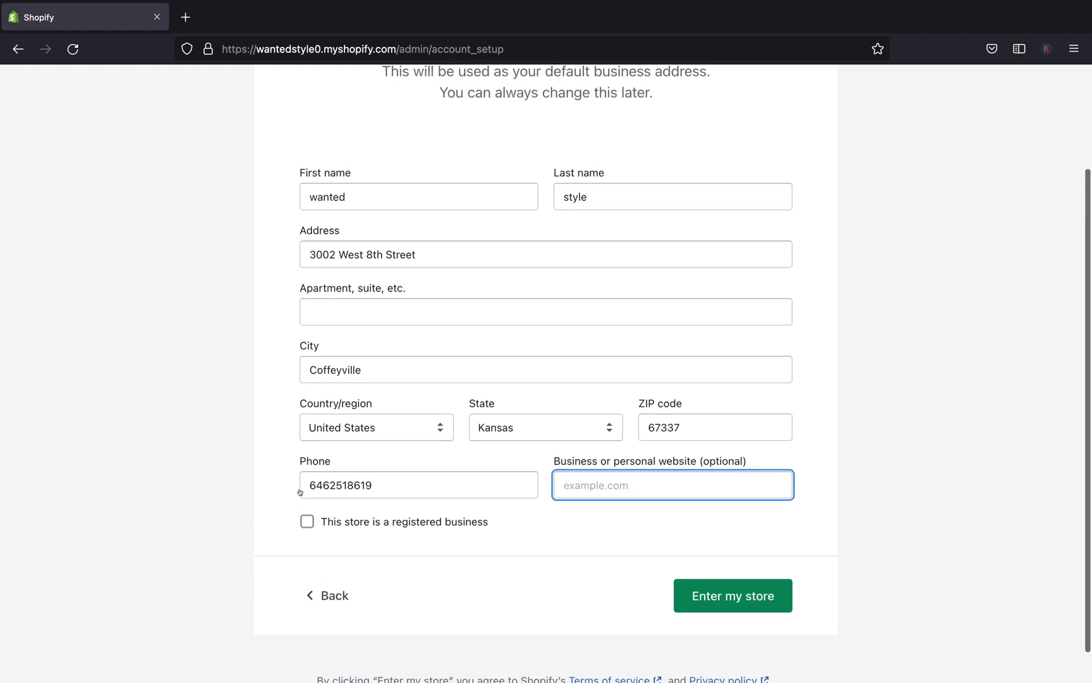
scroll(301, 491, down, 3)
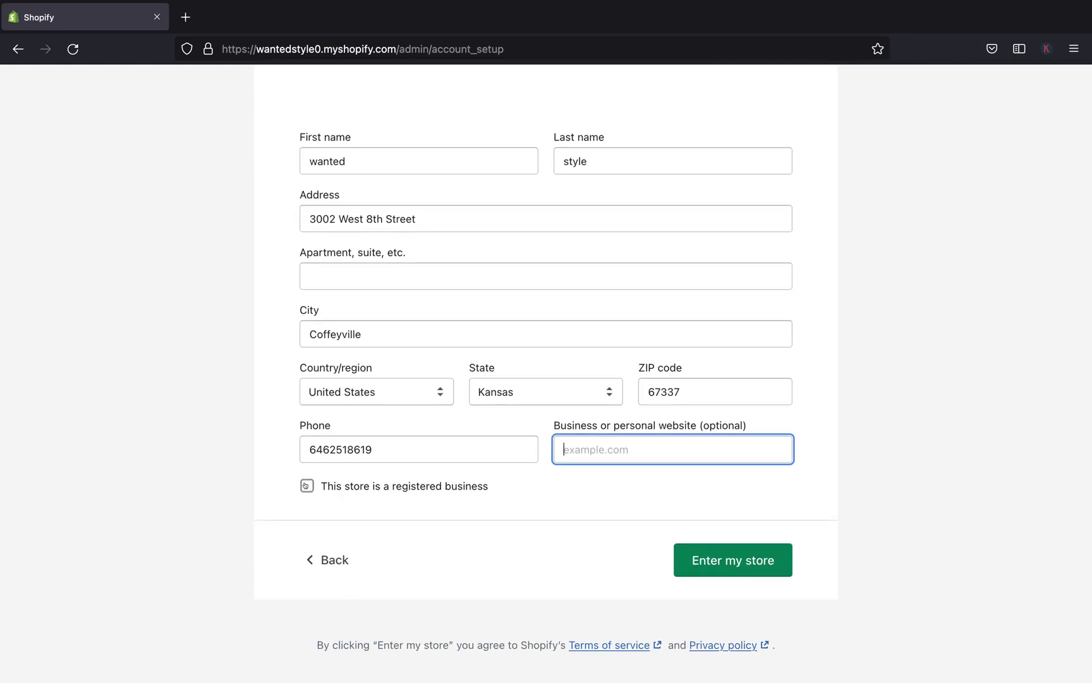
click(306, 485)
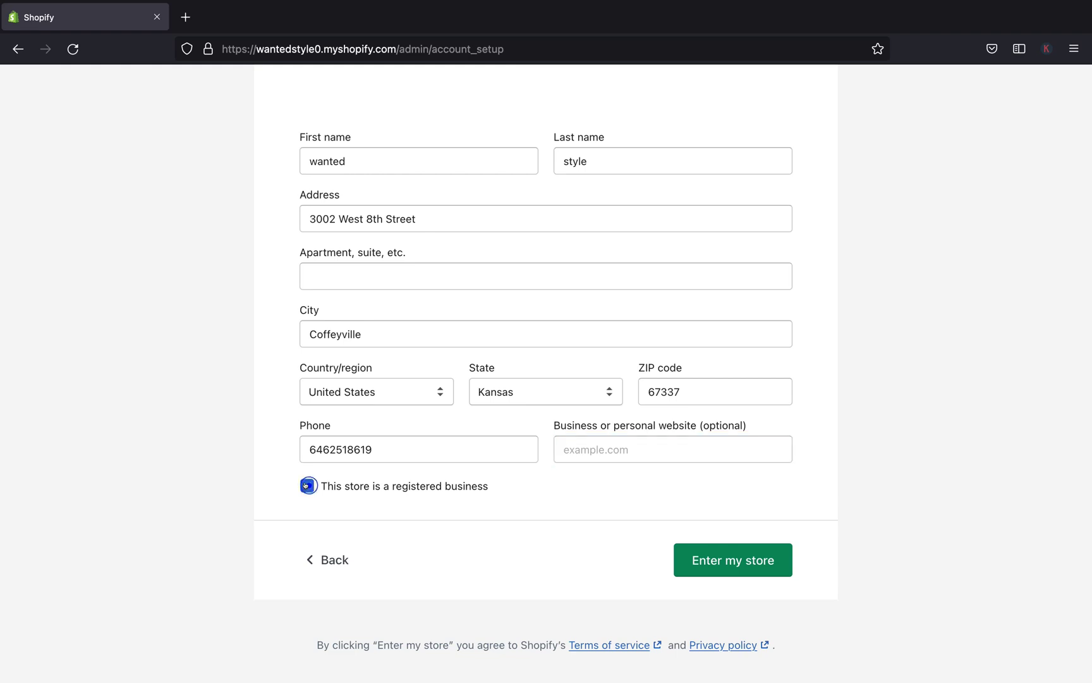
Step: Submit the address form with 'Enter my store' to reach the Home dashboard
click(711, 559)
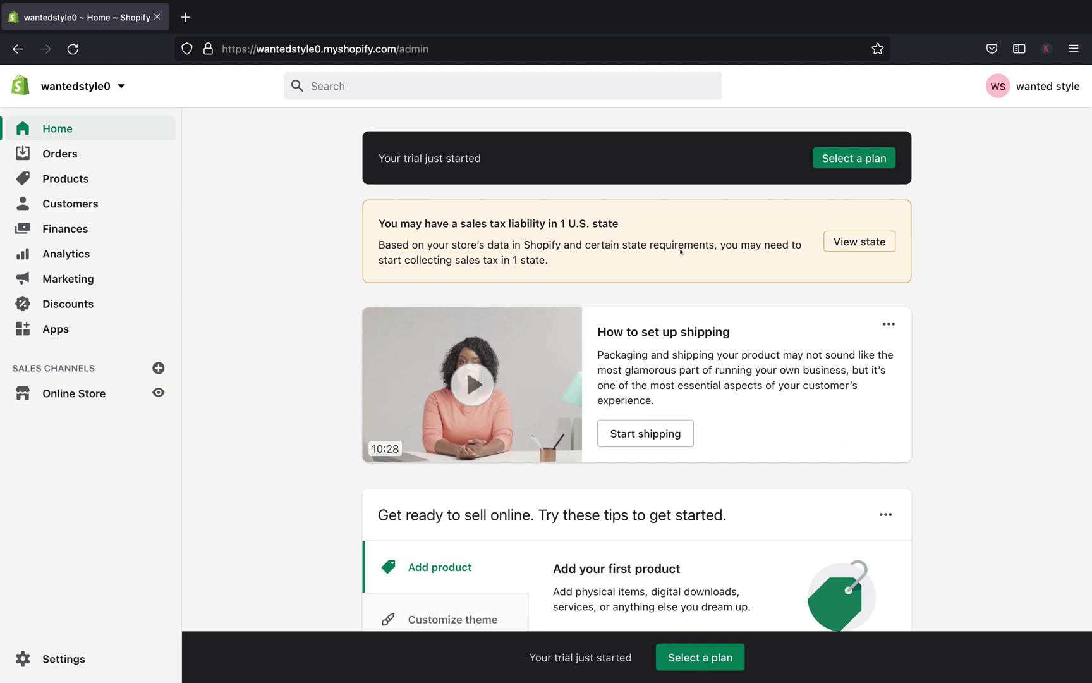
scroll(681, 251, down, 3)
scroll(679, 254, down, 2)
scroll(678, 248, up, 5)
scroll(539, 292, down, 2)
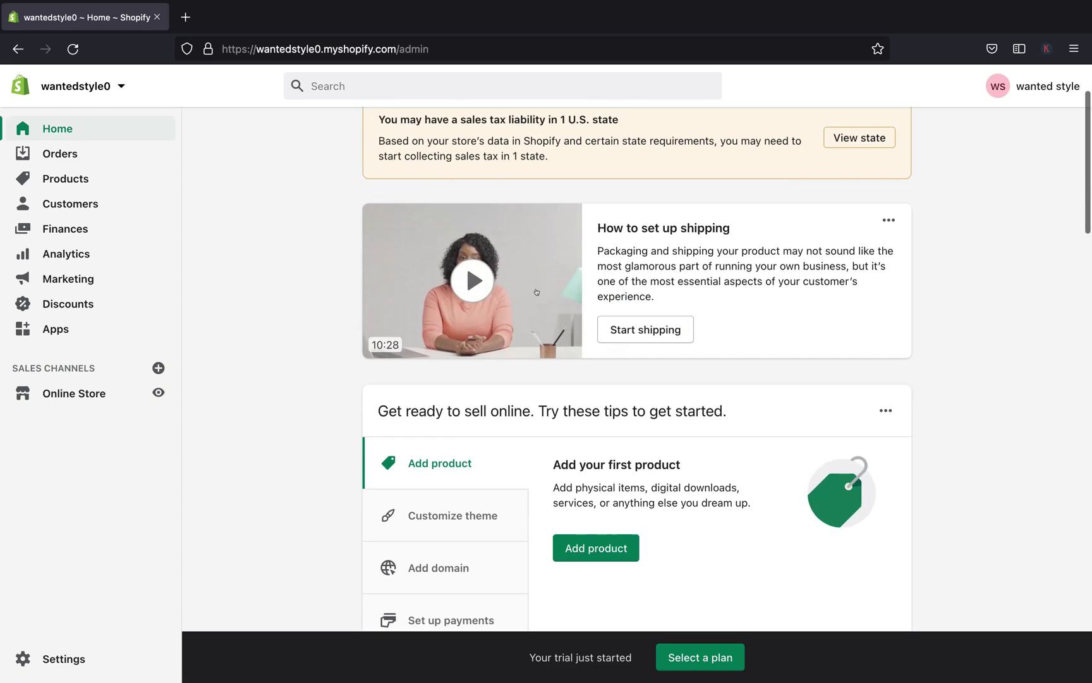
scroll(537, 291, down, 2)
scroll(537, 292, down, 2)
scroll(534, 290, down, 1)
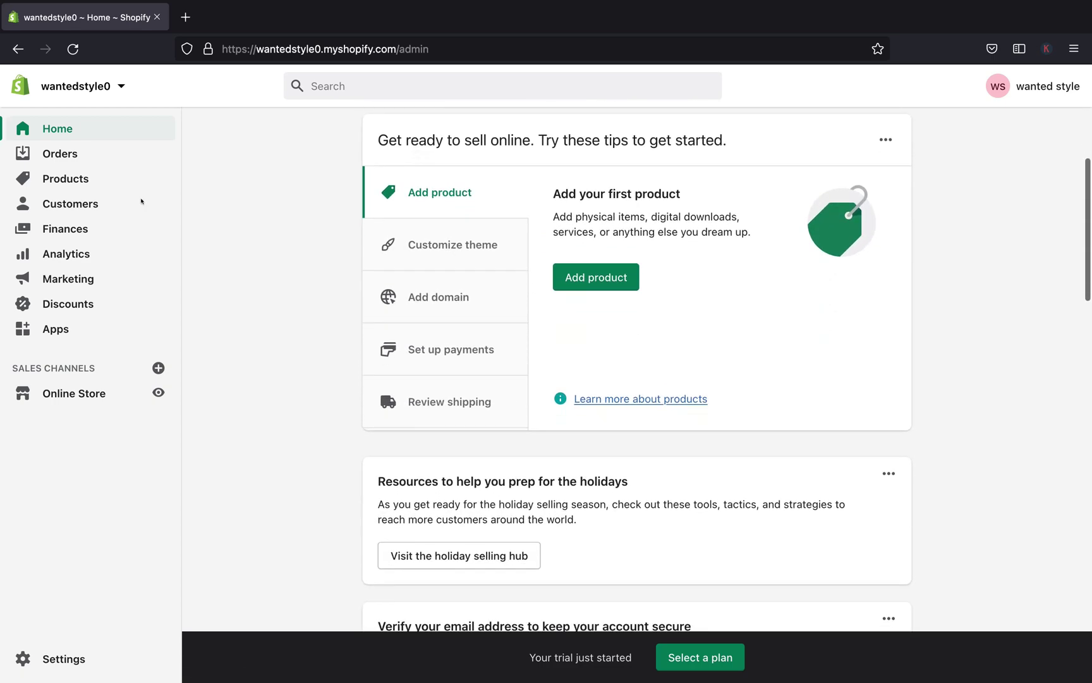
Step: Browse Orders, Products, Customers, Marketing, Discounts and Home, ending on the empty Products page
click(54, 154)
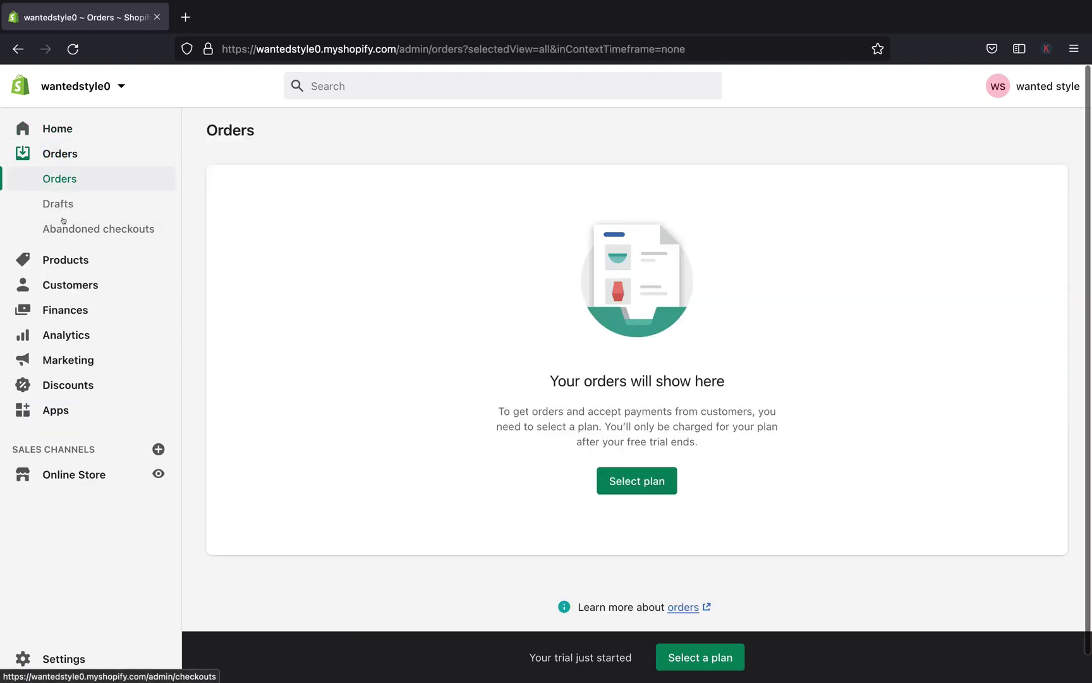
click(72, 261)
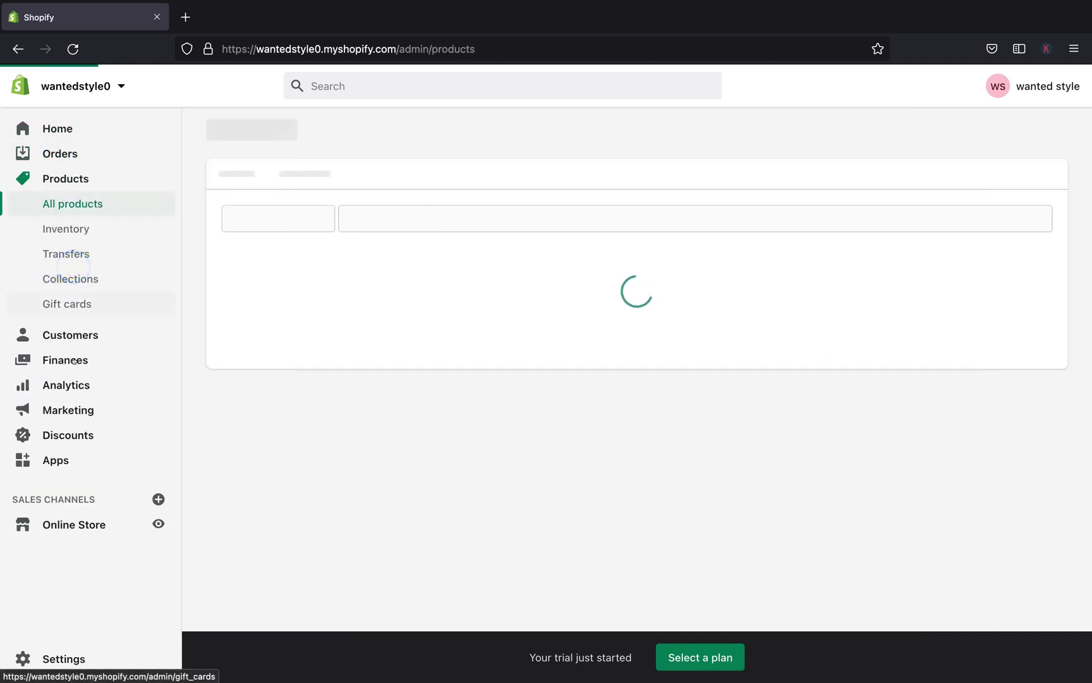
click(70, 333)
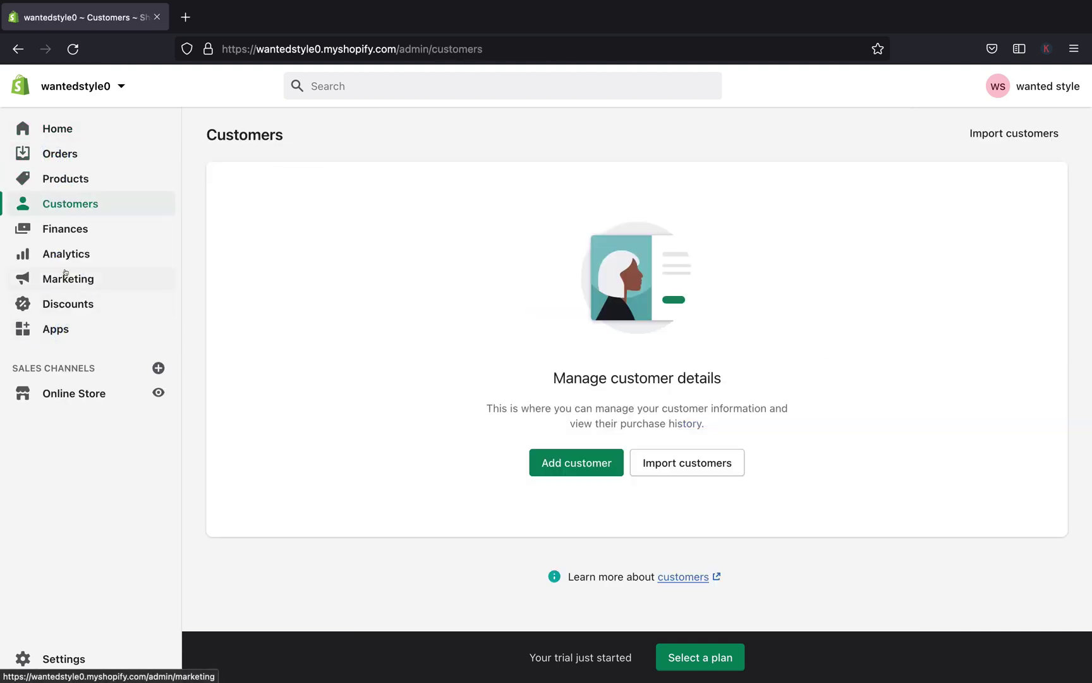
click(64, 278)
click(60, 384)
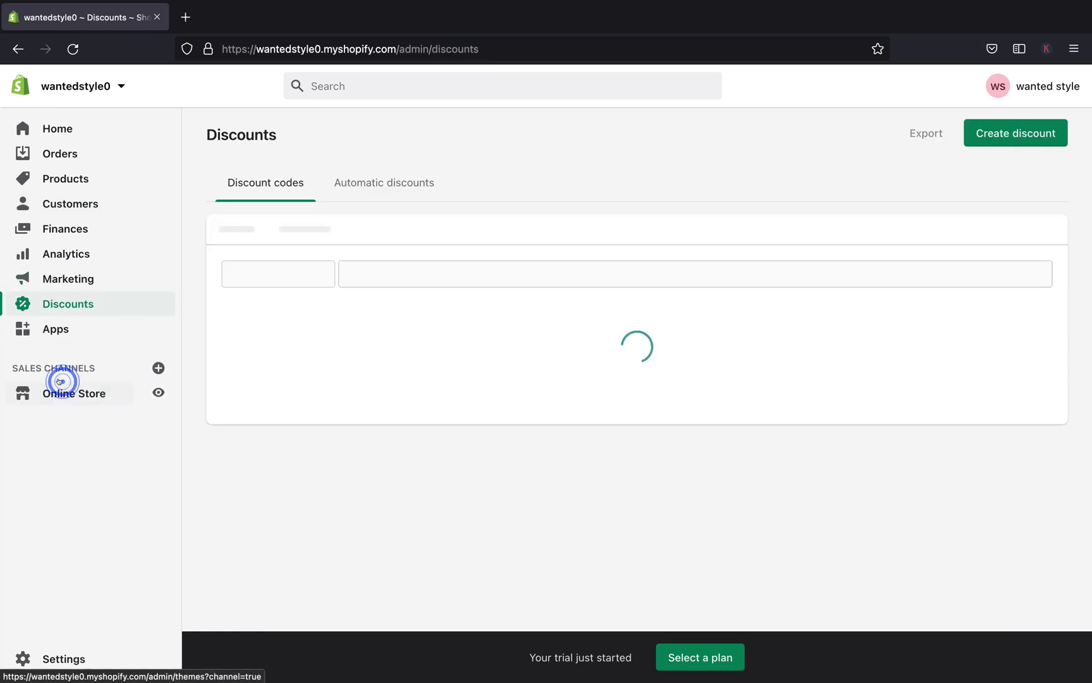
click(66, 127)
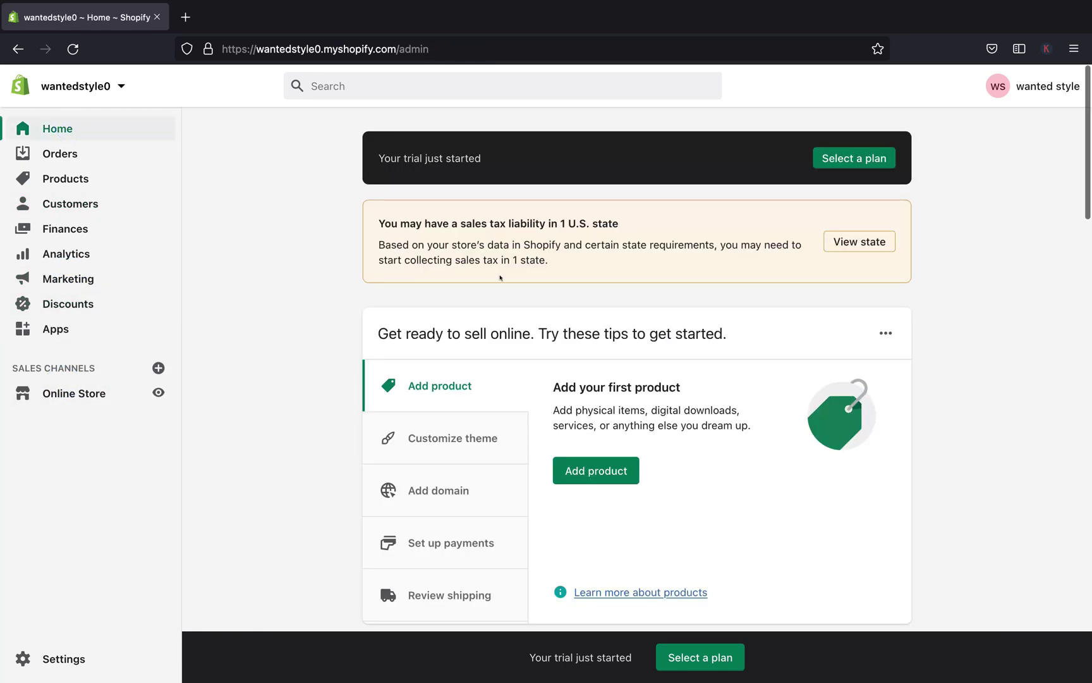
click(42, 154)
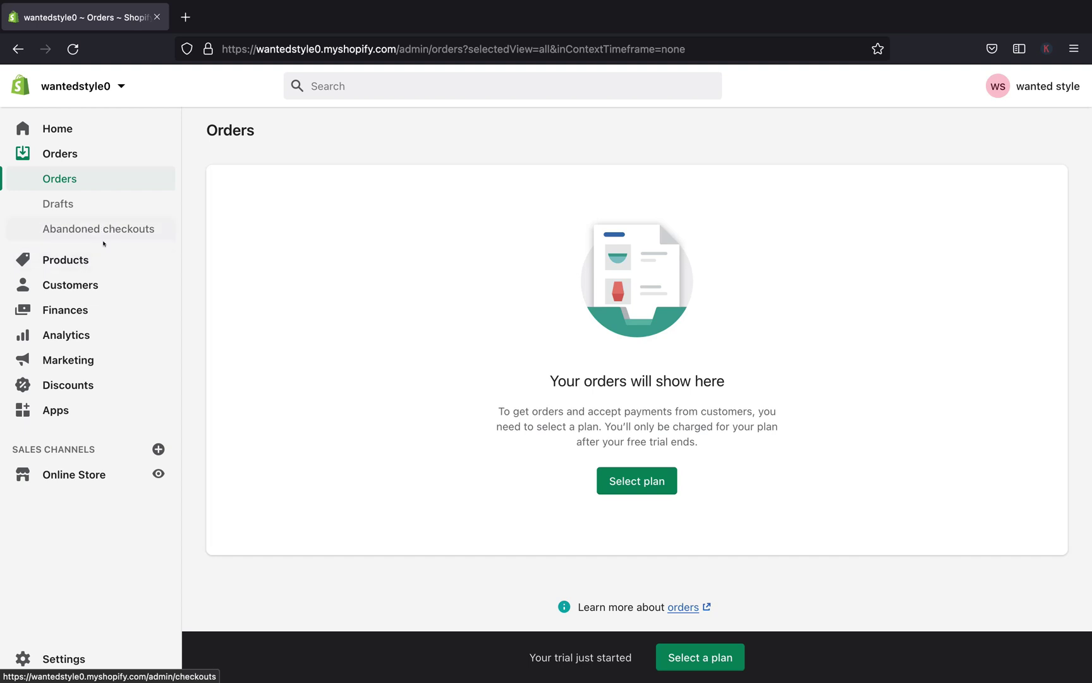
click(73, 258)
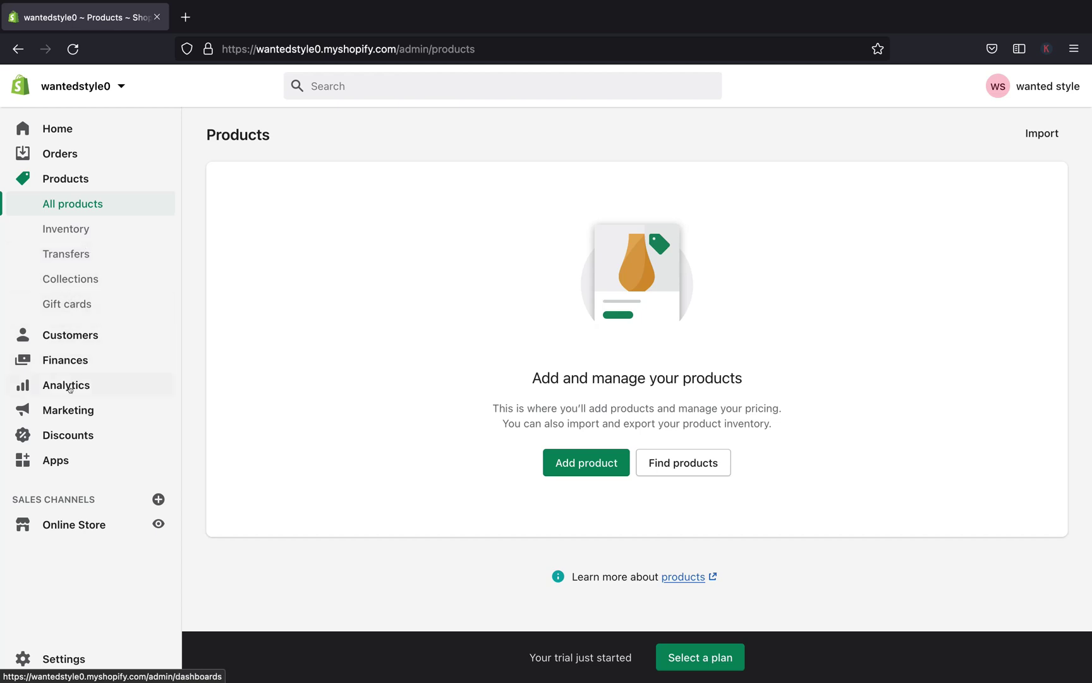
Step: Open Online Store under Sales channels to view the Themes page
click(88, 523)
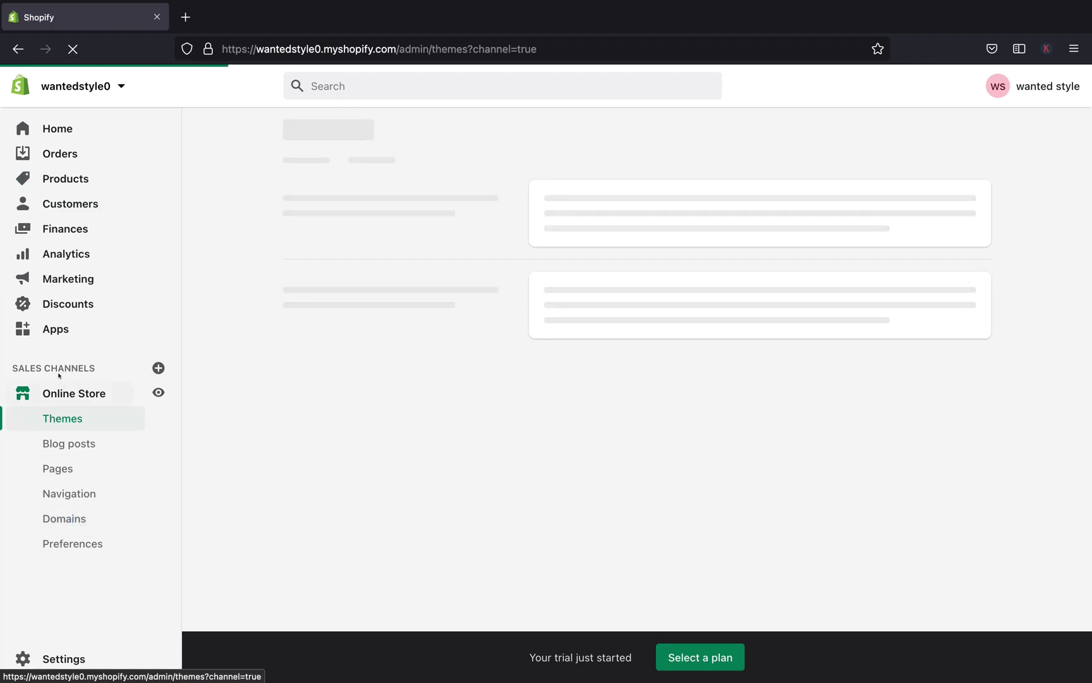